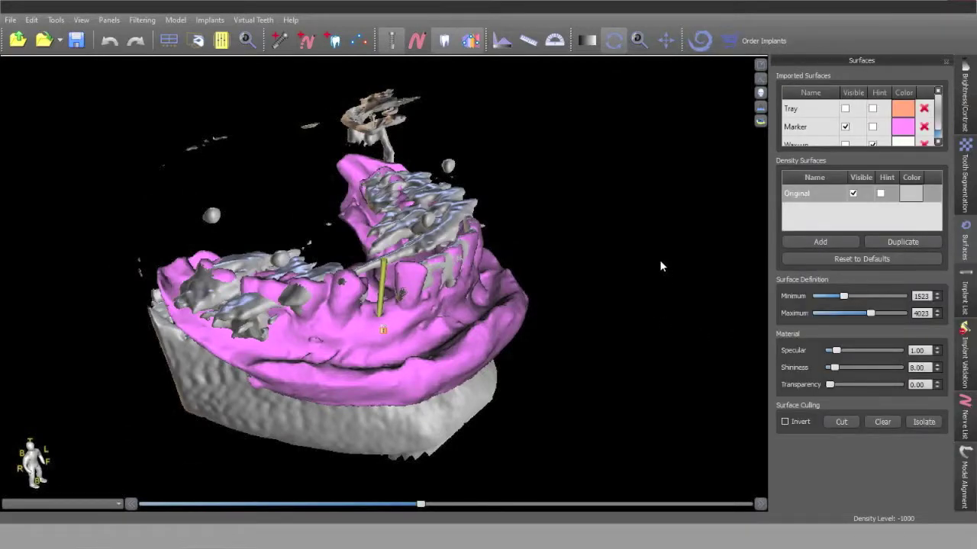
- Hide the Original density surface and examine the Marker model around the implant site from above and the side
click(853, 193)
drag(602, 153, 341, 316)
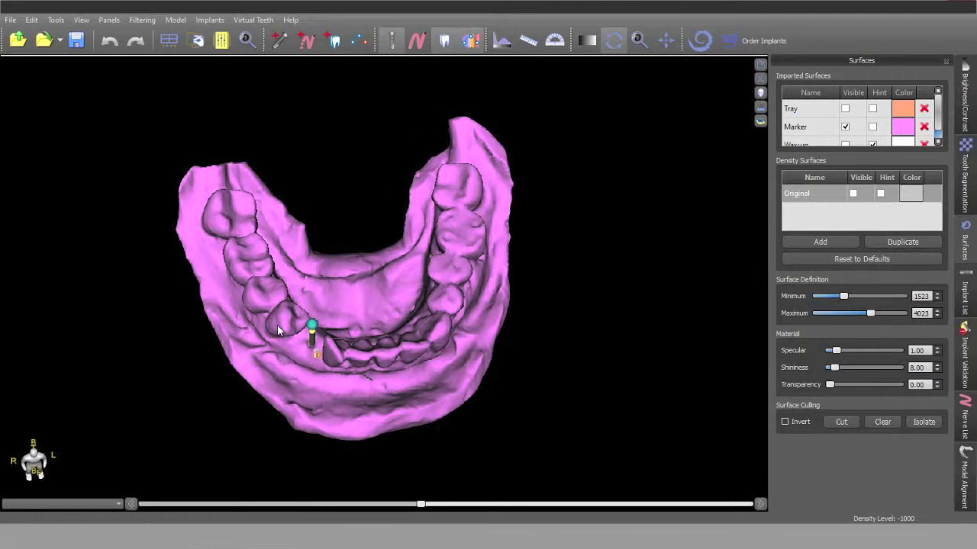
drag(357, 223, 390, 296)
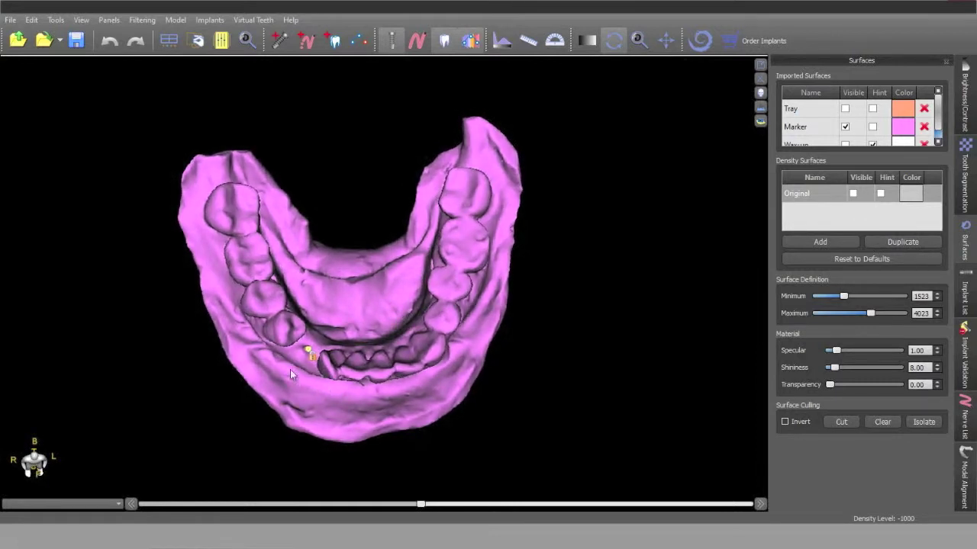
drag(340, 297, 371, 280)
drag(467, 386, 229, 260)
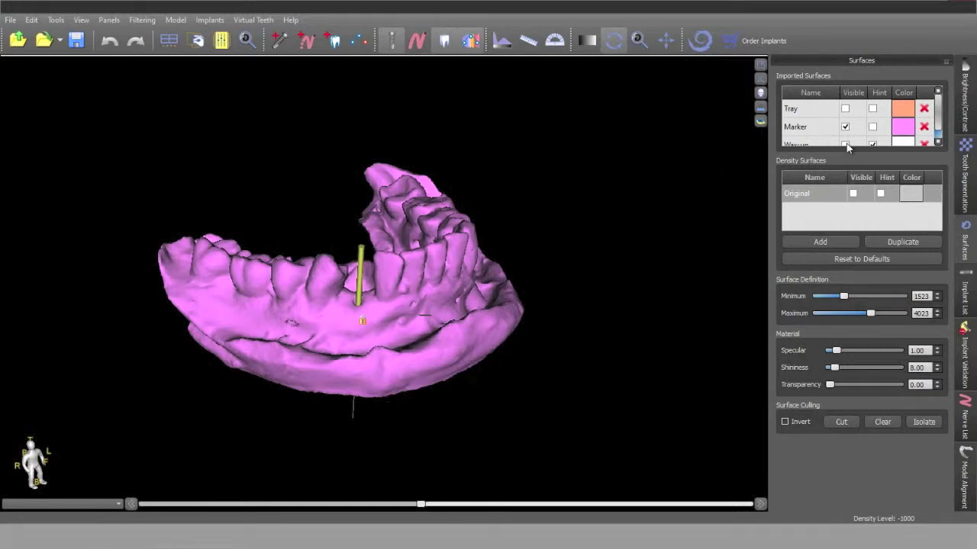
- Show the Wax-up surface in place of the Marker surface and examine the planned tooth from above and the side
click(845, 145)
click(844, 127)
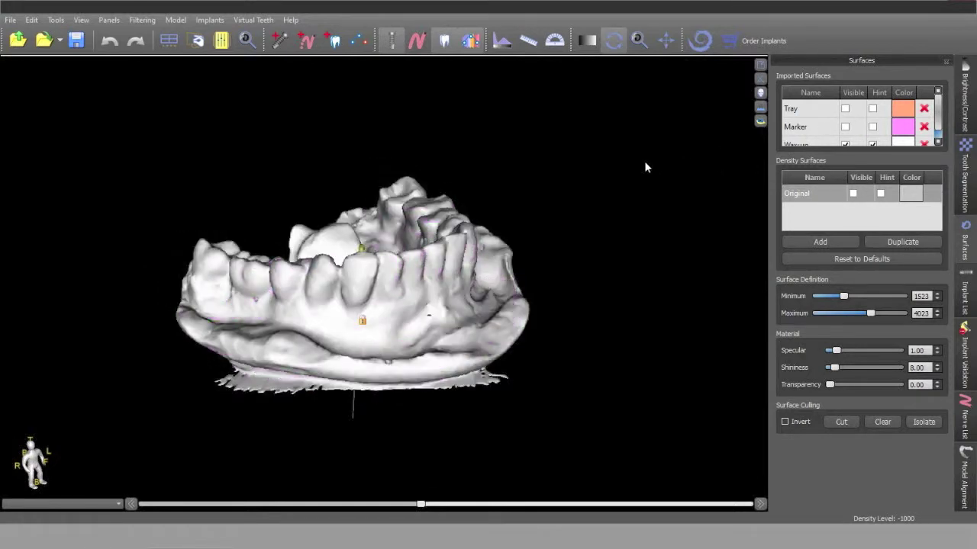
mouse_move(590, 135)
mouse_down()
mouse_move(506, 393)
mouse_move(527, 399)
mouse_move(517, 399)
mouse_move(541, 254)
mouse_move(536, 399)
mouse_move(548, 239)
mouse_move(606, 127)
mouse_move(358, 156)
mouse_move(305, 142)
mouse_move(400, 128)
mouse_move(447, 351)
mouse_up()
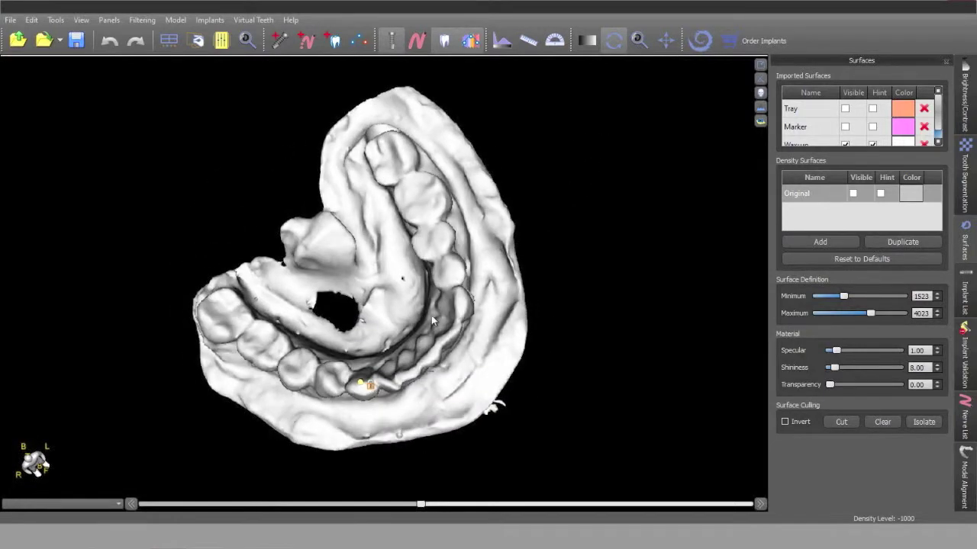
mouse_move(551, 243)
mouse_down()
mouse_move(567, 236)
mouse_move(574, 247)
mouse_up()
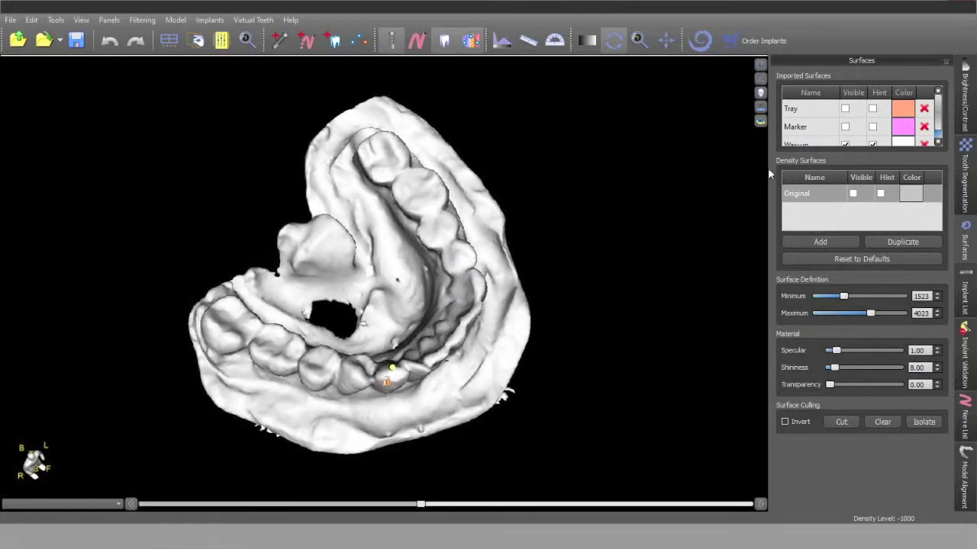
scroll(649, 196, up, 2)
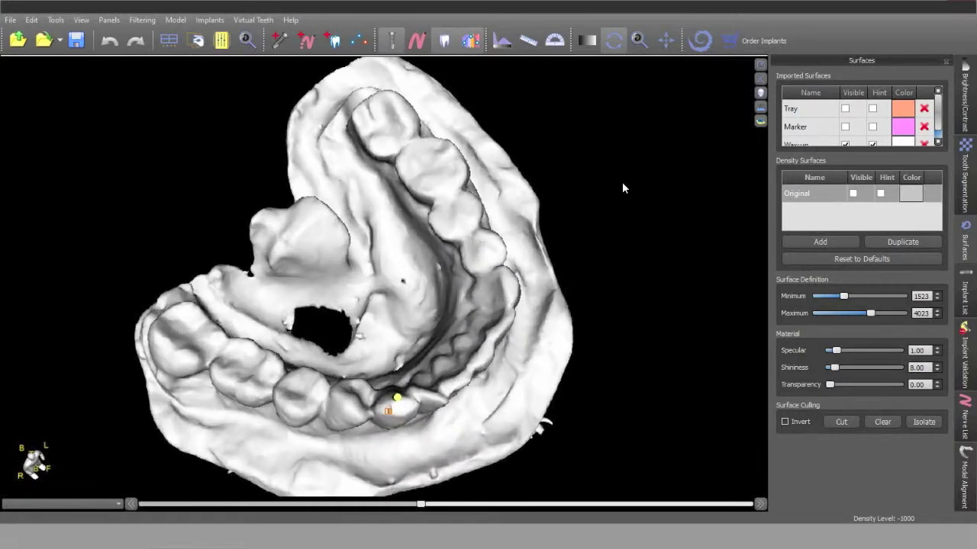
drag(622, 183, 594, 168)
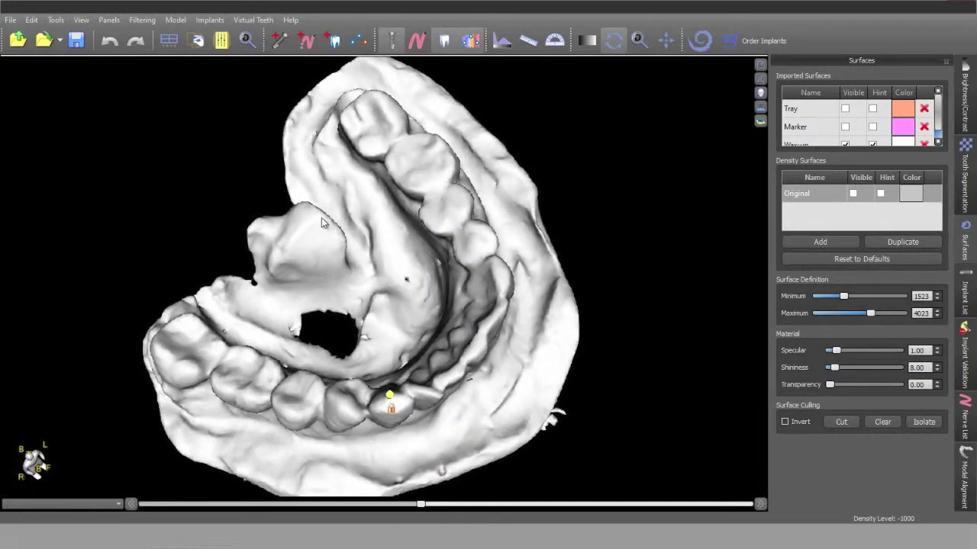
mouse_move(322, 222)
mouse_down()
mouse_move(319, 134)
mouse_move(313, 216)
mouse_move(321, 222)
mouse_up()
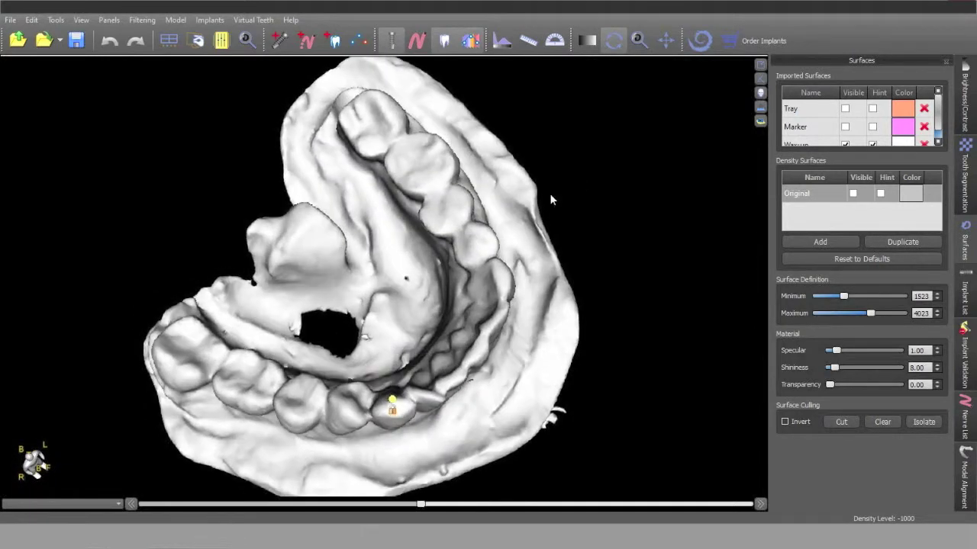
drag(656, 196, 661, 204)
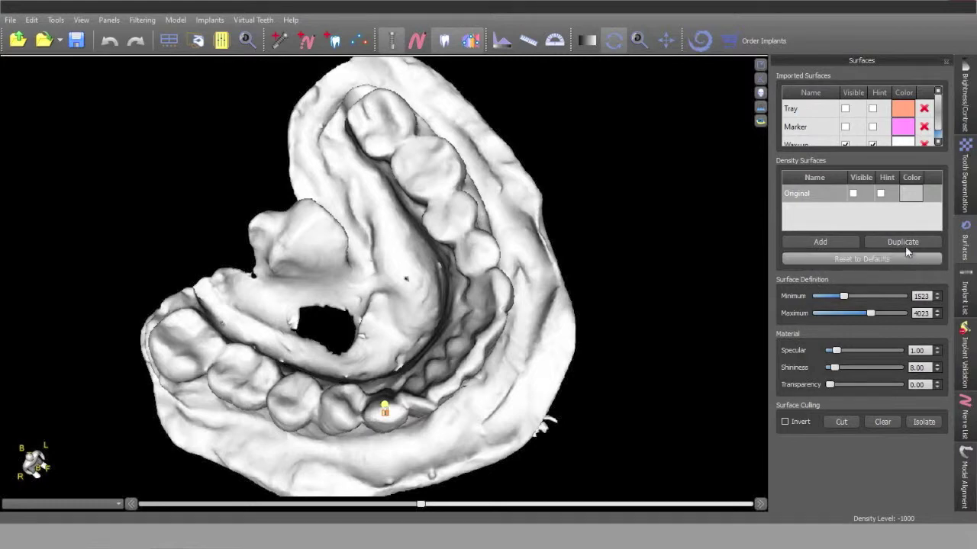
drag(412, 225, 349, 87)
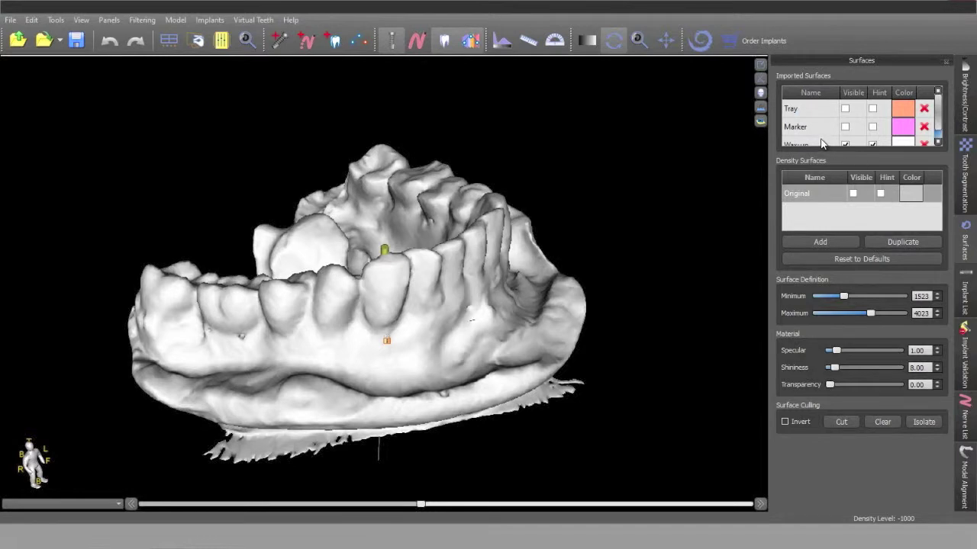
- Select the Wax-up surface and set its transparency to 0.74 to examine the implant inside it
click(938, 143)
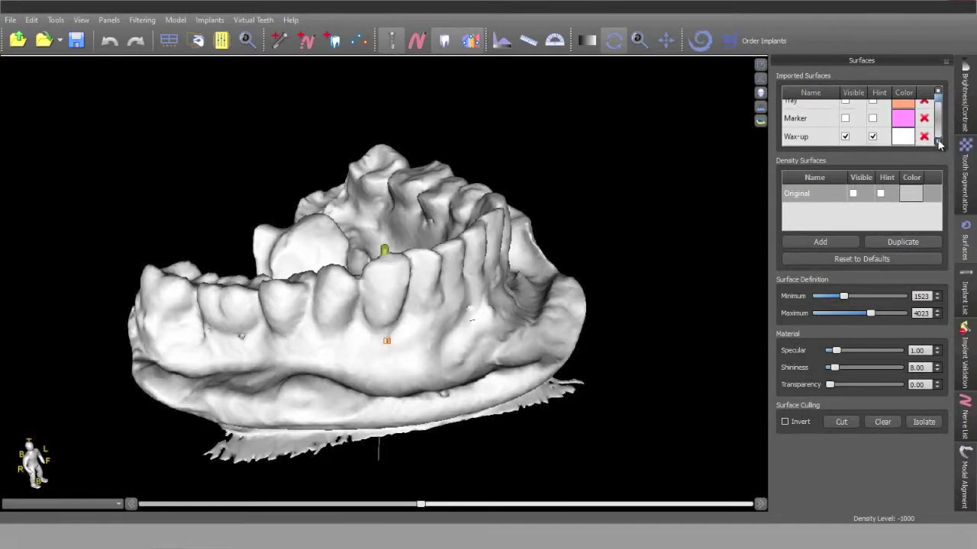
double_click(824, 137)
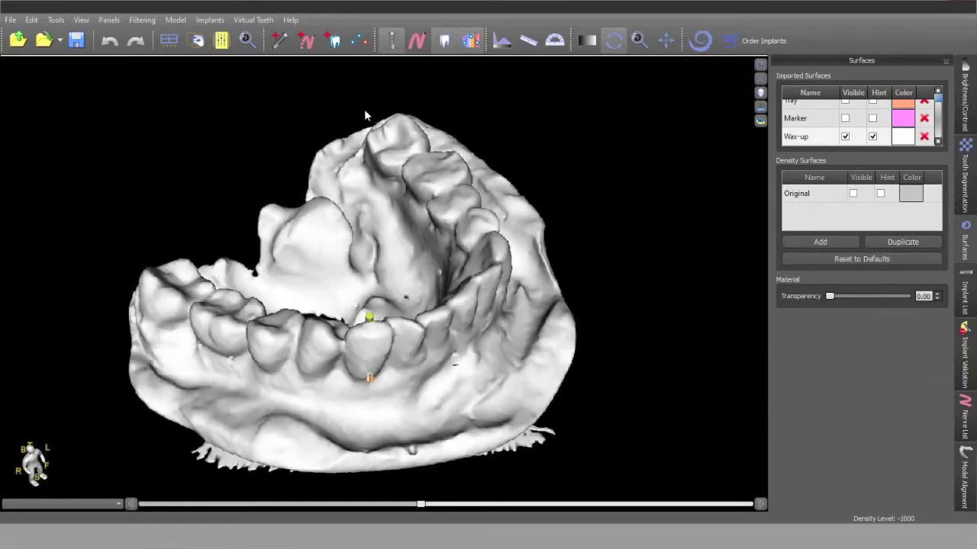
drag(296, 115, 310, 127)
drag(446, 320, 475, 192)
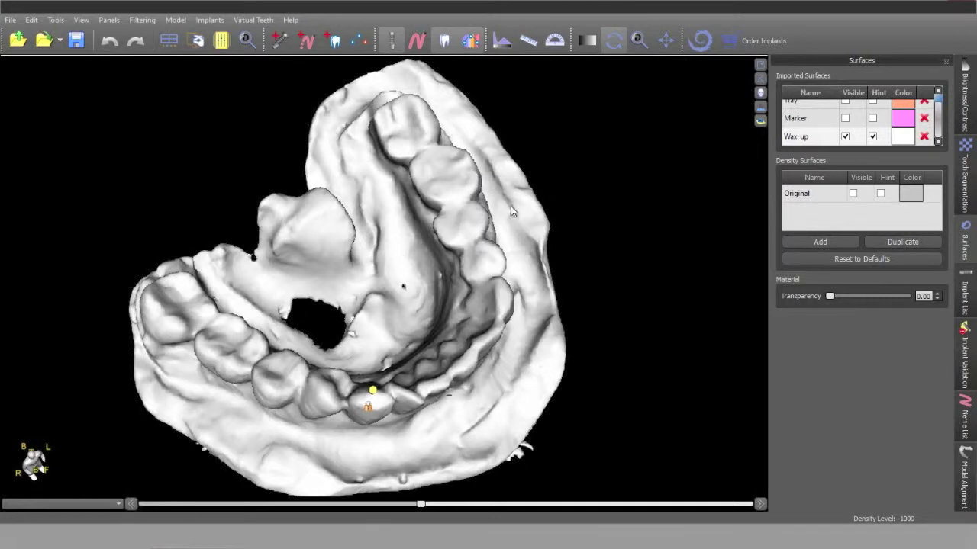
drag(549, 154, 532, 140)
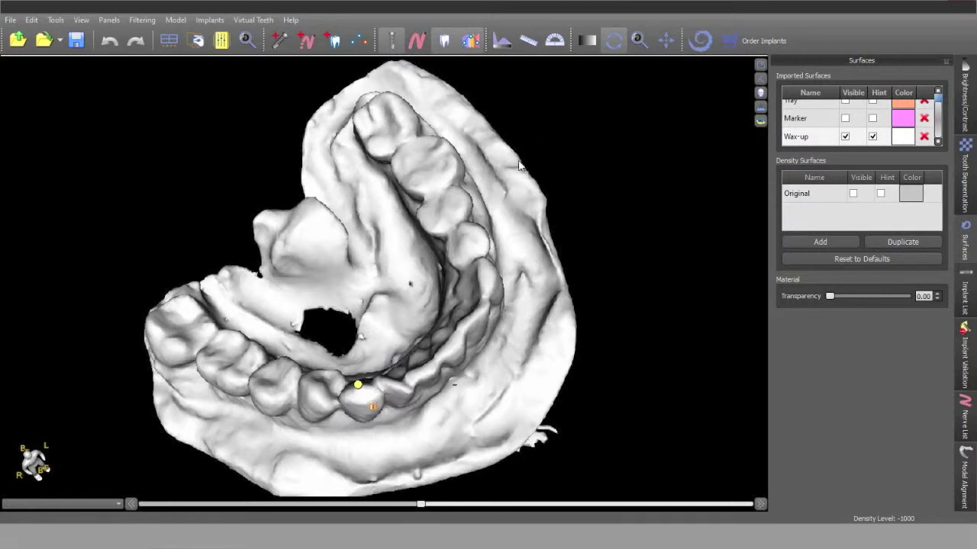
drag(409, 200, 446, 171)
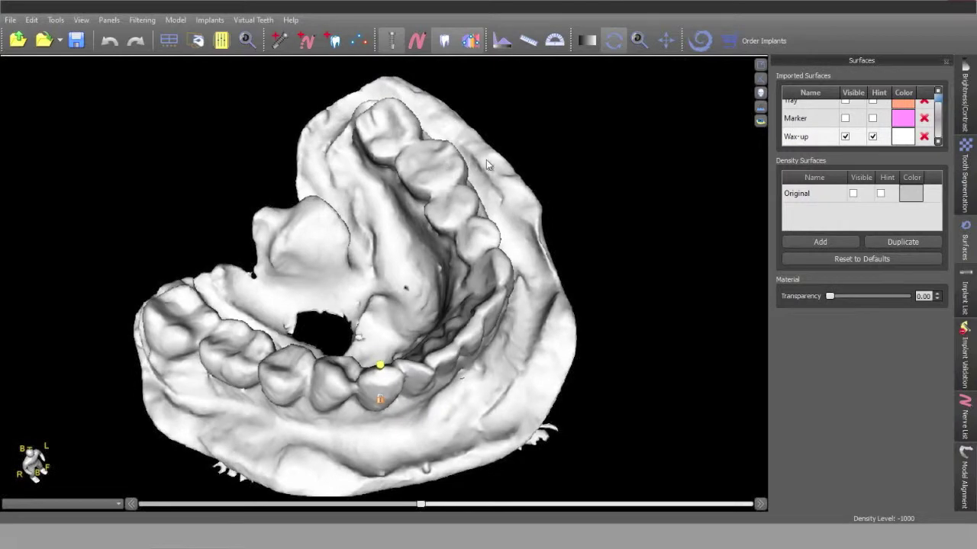
drag(517, 161, 407, 169)
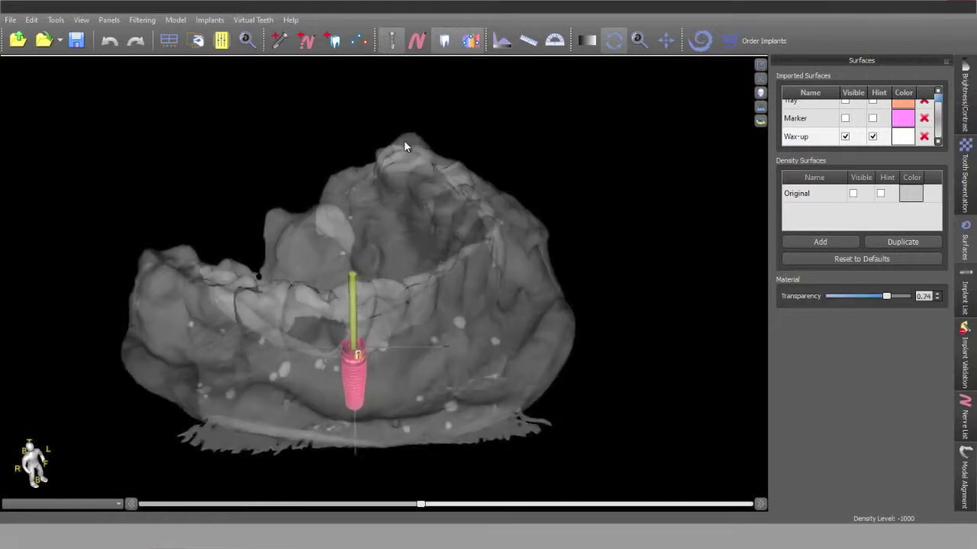
drag(404, 142, 447, 126)
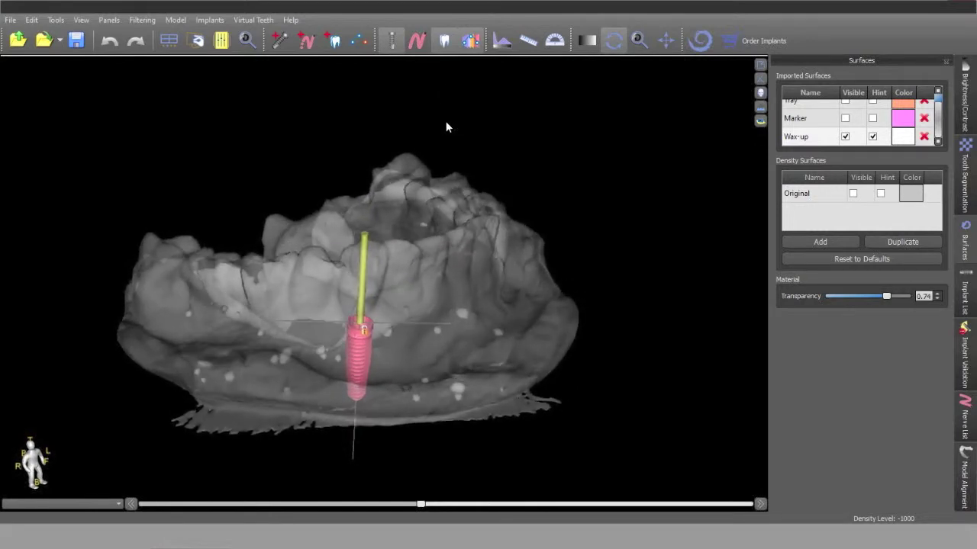
drag(349, 112, 409, 112)
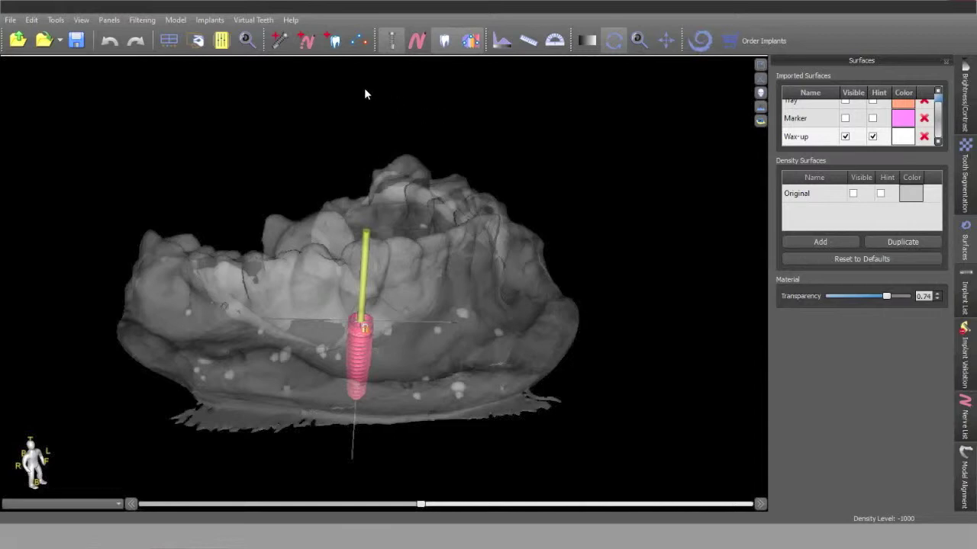
drag(364, 88, 419, 112)
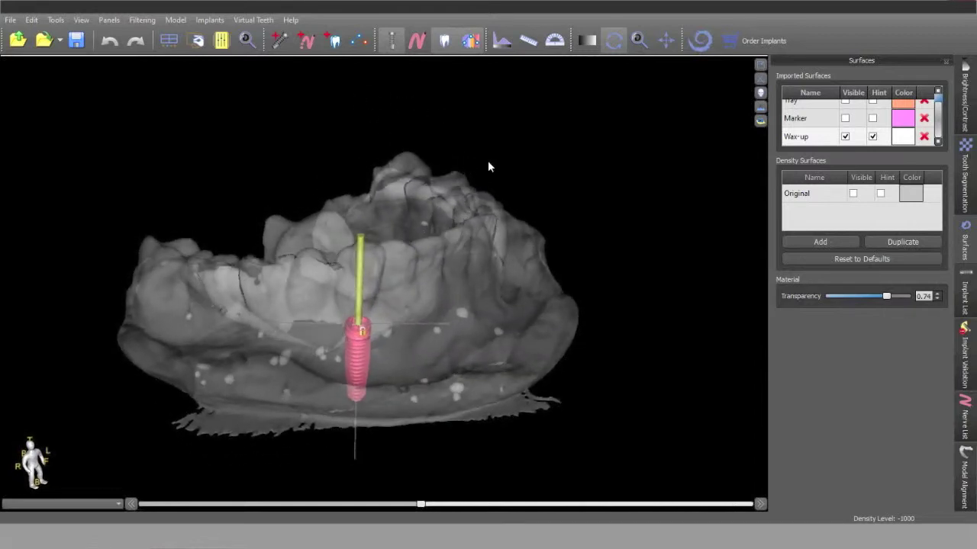
- Set the Wax-up surface's transparency to 0.57 and check the implant's axis against the planned tooth
mouse_move(885, 297)
mouse_down()
mouse_move(837, 299)
mouse_move(881, 300)
mouse_move(873, 297)
mouse_up()
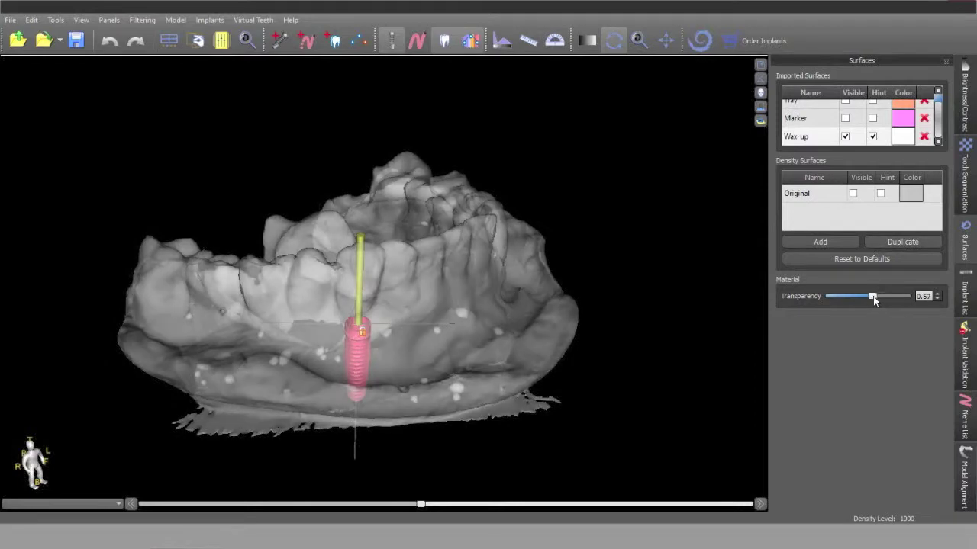
drag(434, 107, 414, 357)
drag(395, 204, 428, 76)
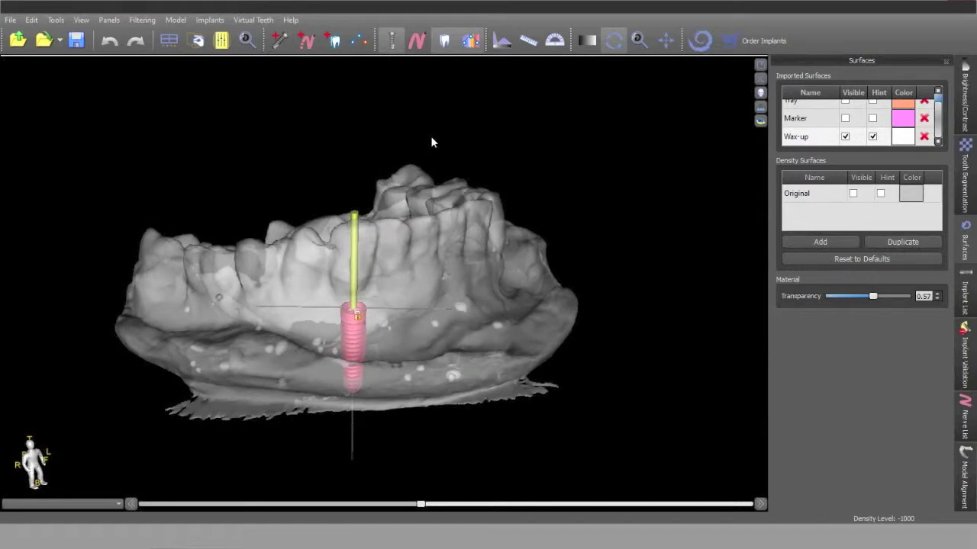
drag(430, 142, 432, 194)
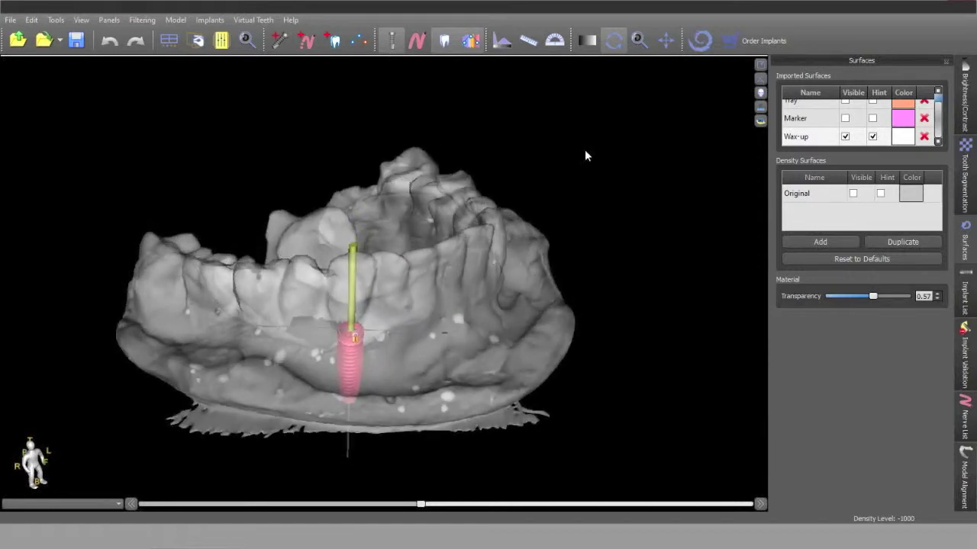
- Show the Marker surface again and hide the Wax-up surface
click(844, 118)
click(844, 137)
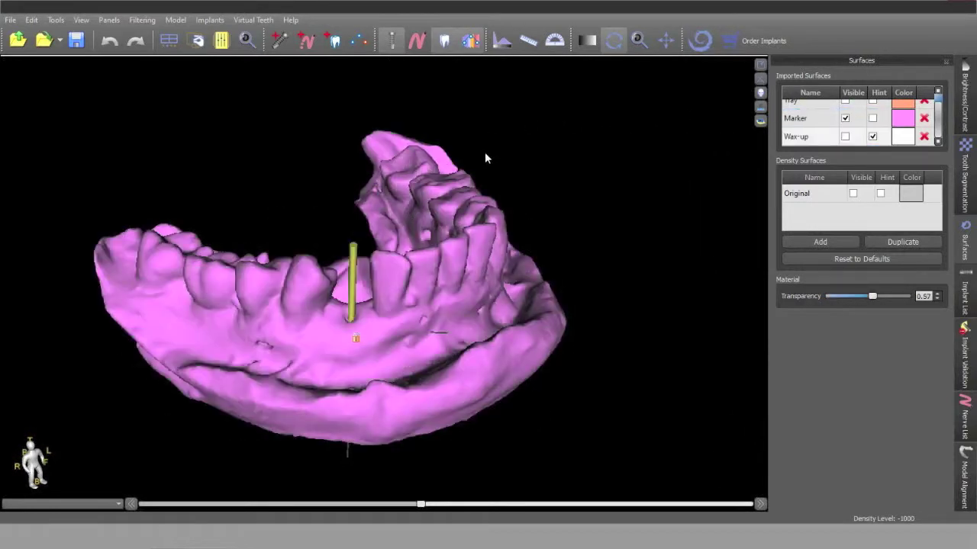
drag(484, 158, 496, 109)
- Examine the implant against the bone and wax-up outline slice by slice in the enlarged cross-sectional view, and restore the multi-view layout
click(761, 65)
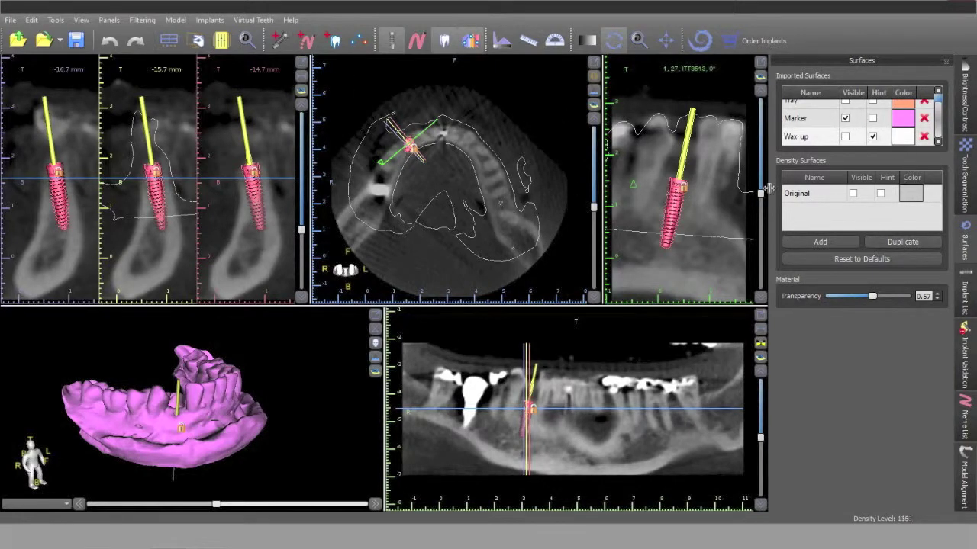
click(303, 63)
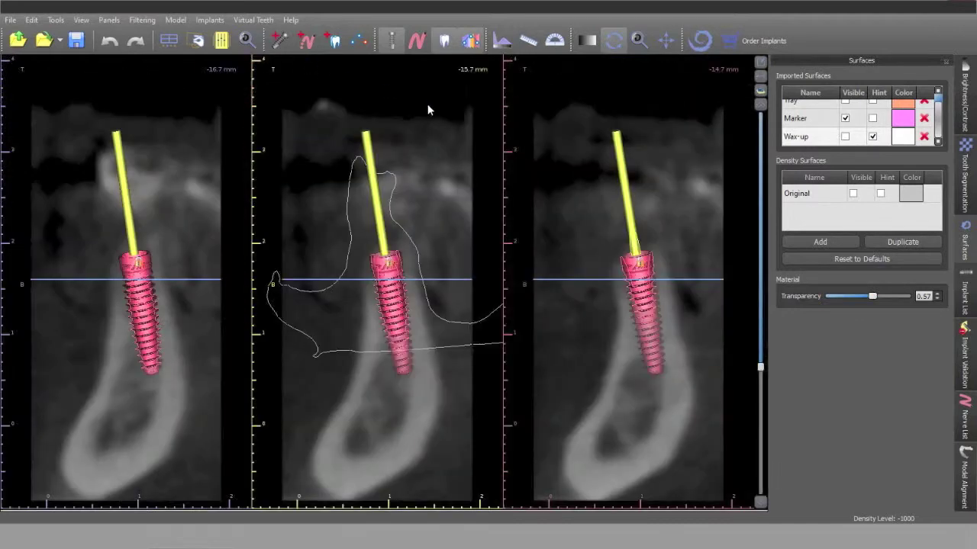
scroll(475, 122, down, 4)
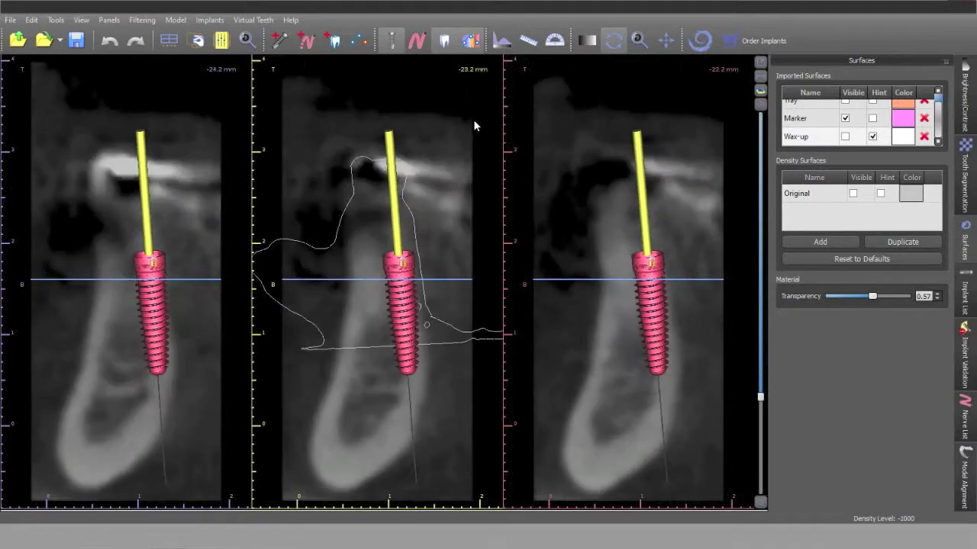
scroll(474, 122, up, 10)
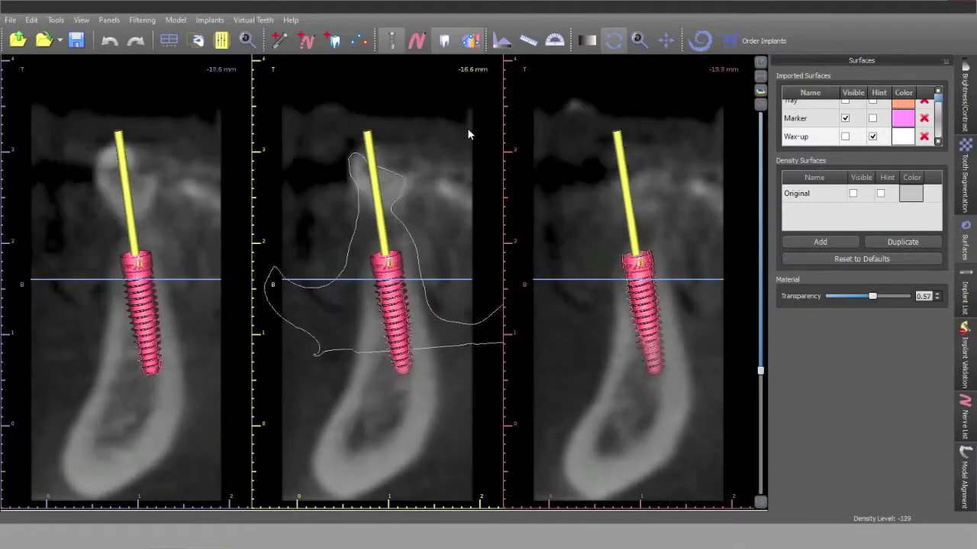
scroll(468, 134, up, 10)
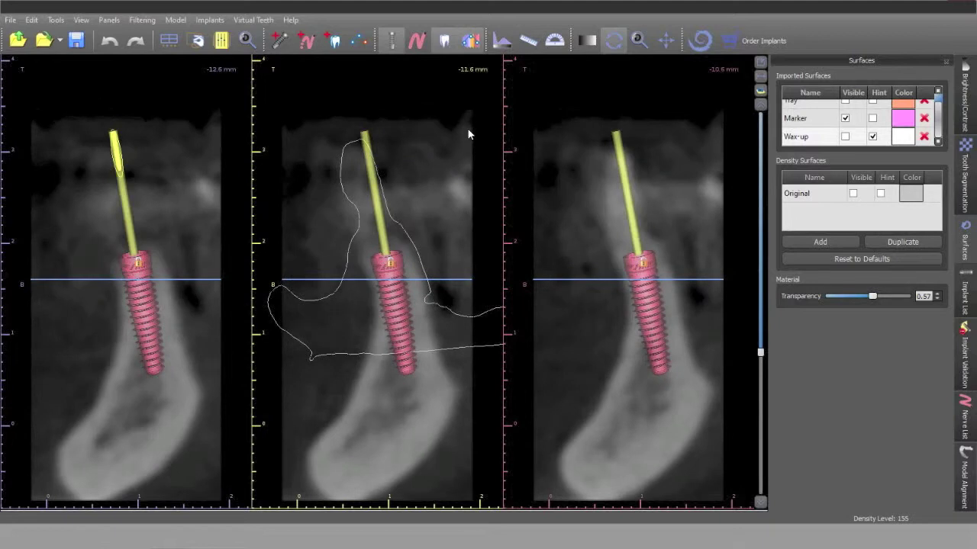
scroll(469, 135, down, 2)
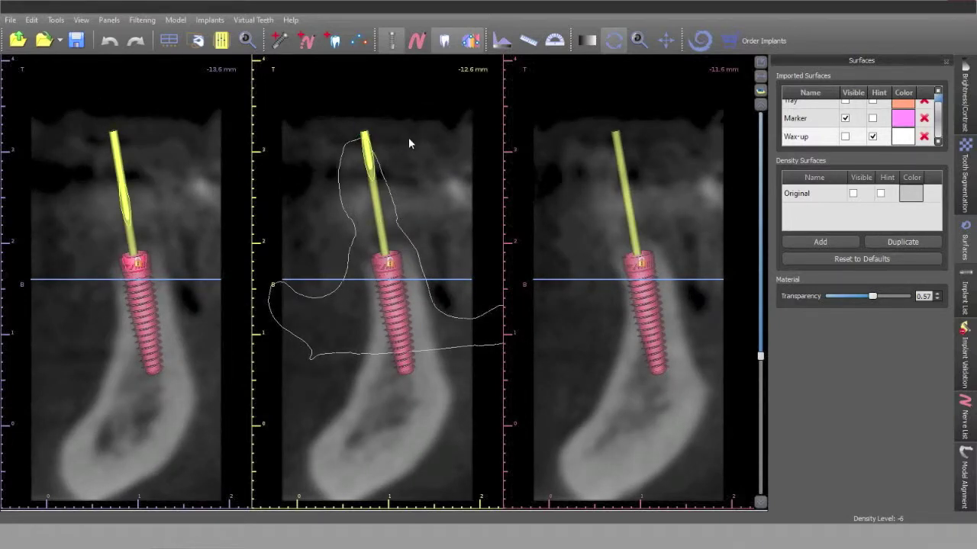
scroll(408, 137, down, 2)
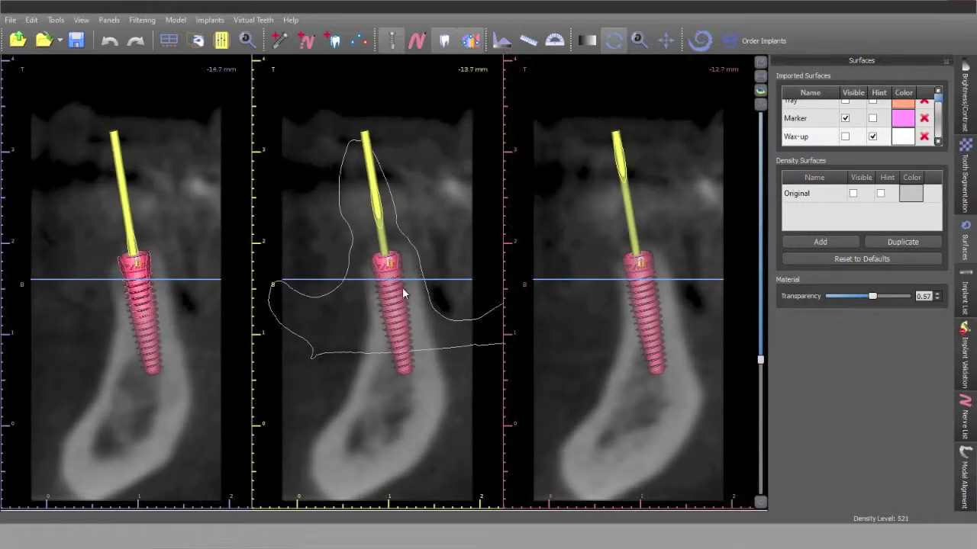
scroll(461, 194, down, 3)
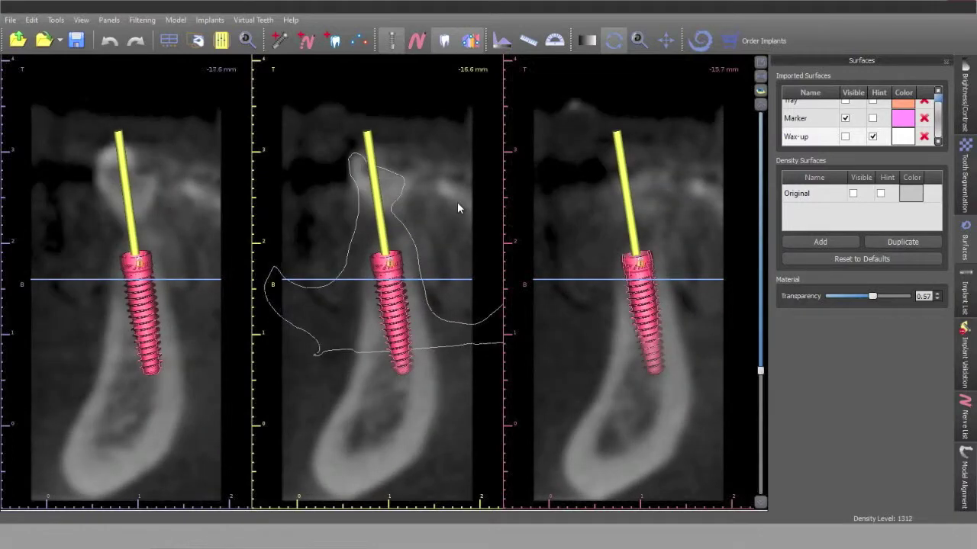
scroll(458, 208, up, 3)
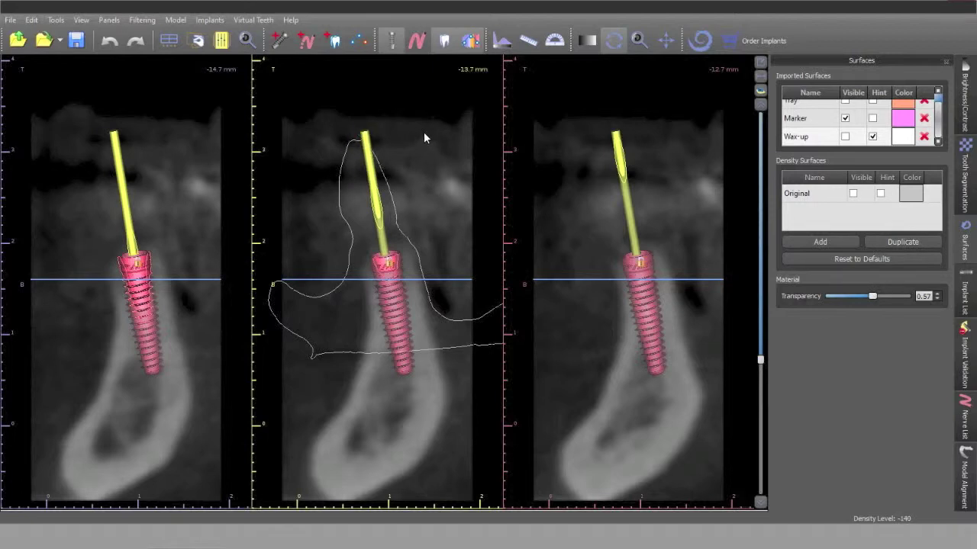
click(760, 61)
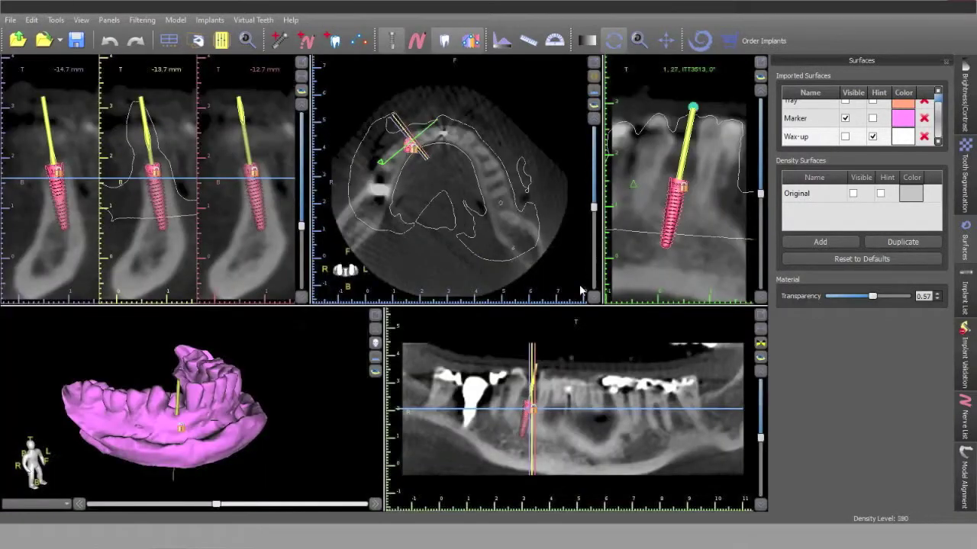
drag(284, 351, 296, 388)
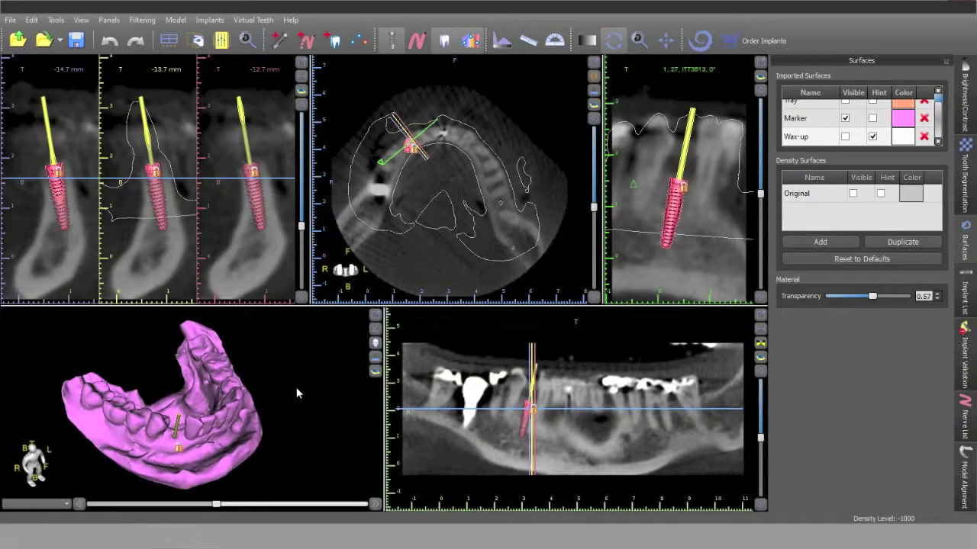
- Examine where the implant's axis emerges from the Marker surface, viewing the jaw model in 3D from the side and from above
drag(197, 373, 180, 344)
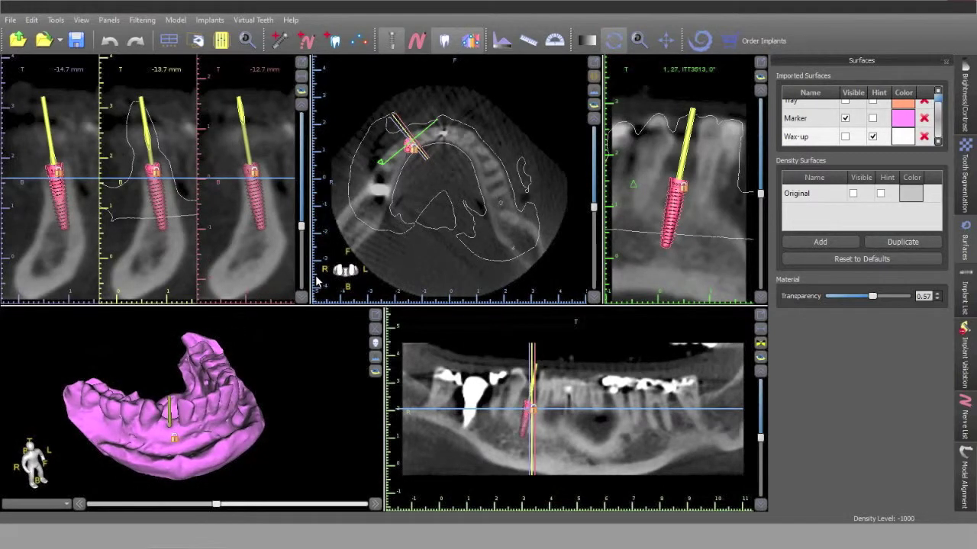
mouse_move(147, 192)
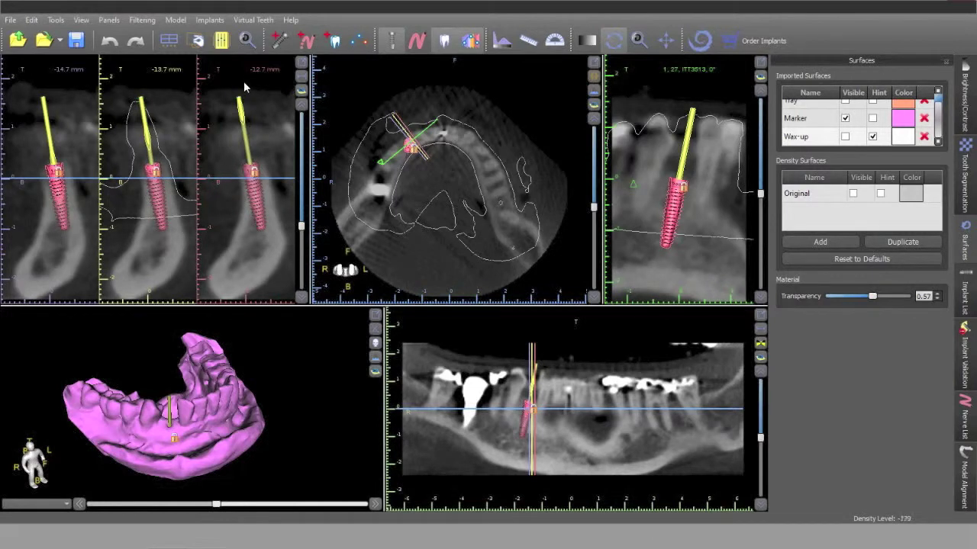
mouse_move(262, 218)
mouse_move(128, 139)
drag(257, 409, 249, 409)
scroll(248, 409, up, 4)
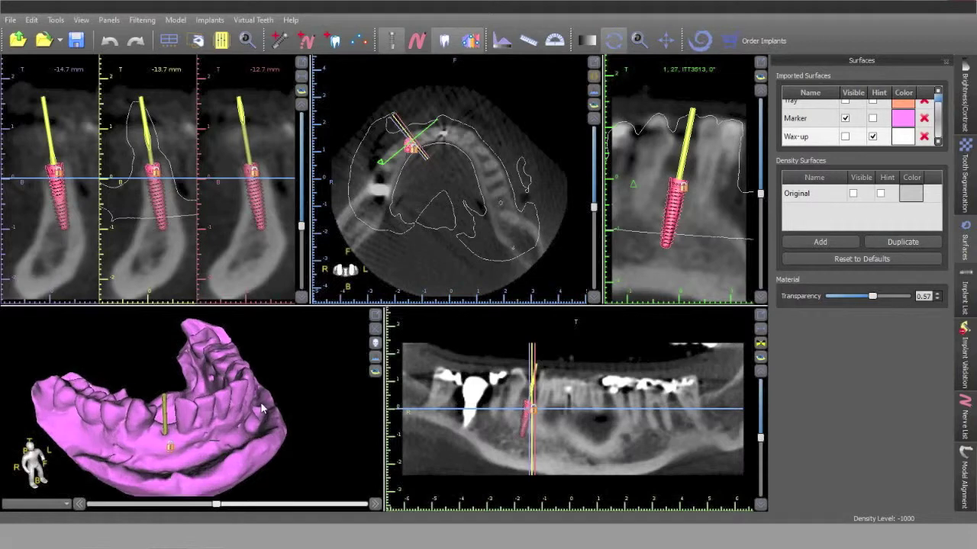
mouse_move(243, 347)
mouse_down()
mouse_move(254, 331)
mouse_move(239, 327)
mouse_move(254, 316)
mouse_move(243, 332)
mouse_up()
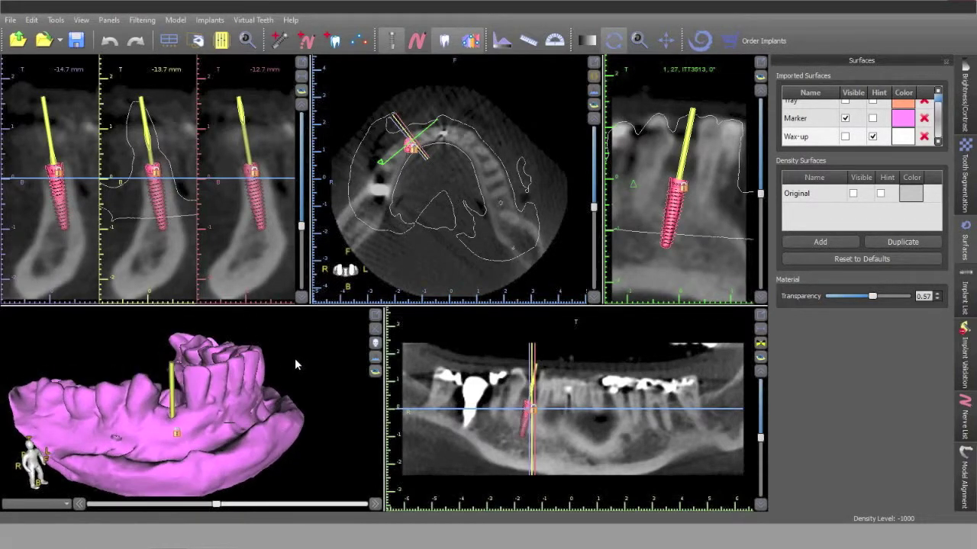
drag(157, 339, 254, 379)
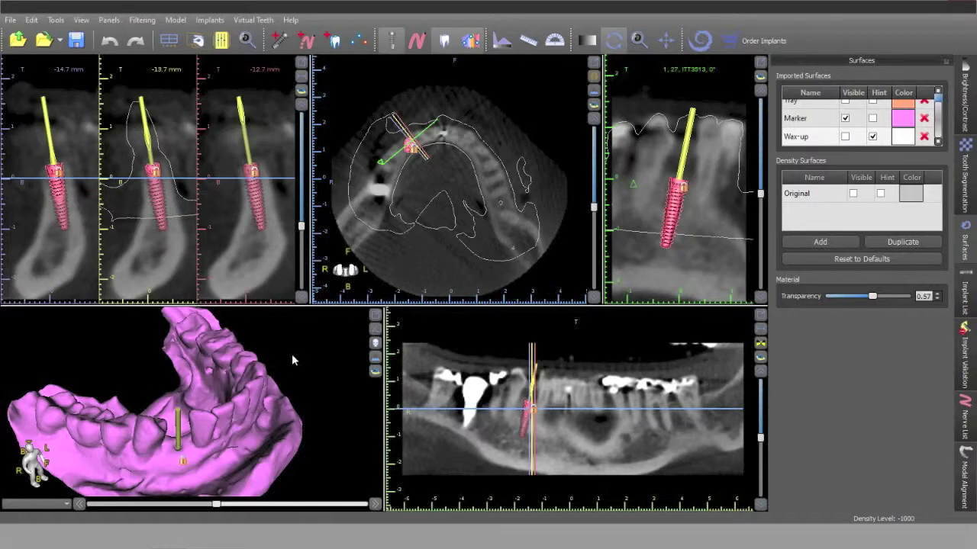
mouse_move(292, 361)
mouse_down()
mouse_move(296, 368)
mouse_move(298, 347)
mouse_up()
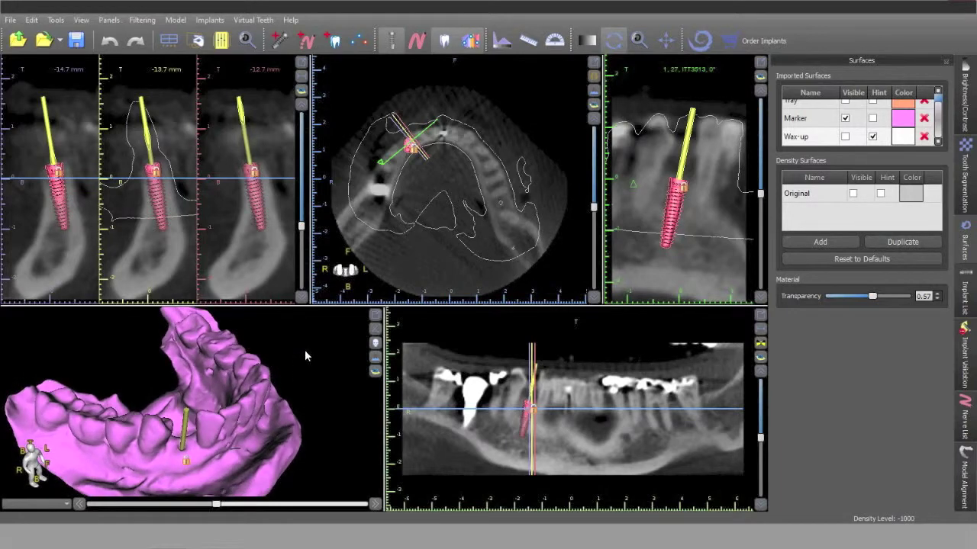
- Enlarge the 3D view and show the Wax-up surface over the Marker surface to check the implant's axis from the side and above
click(375, 314)
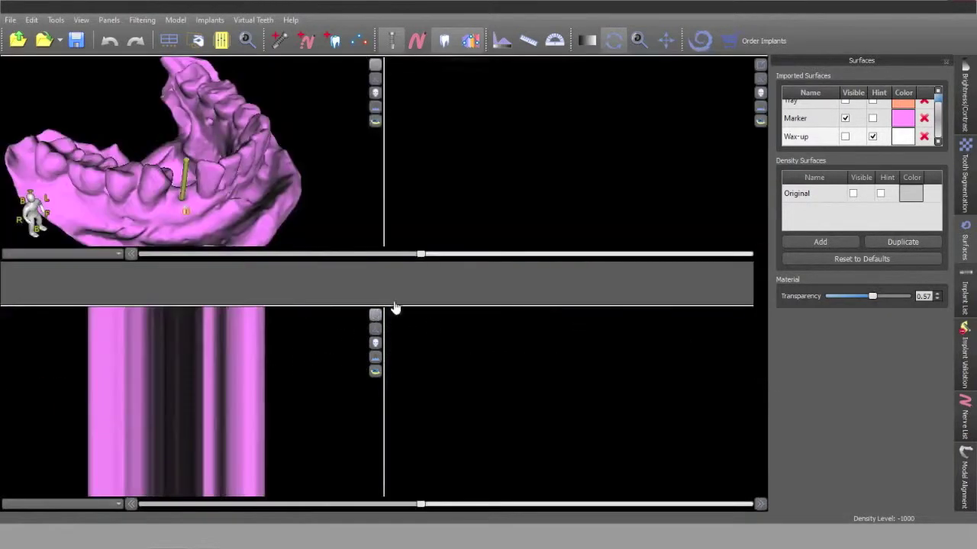
click(855, 139)
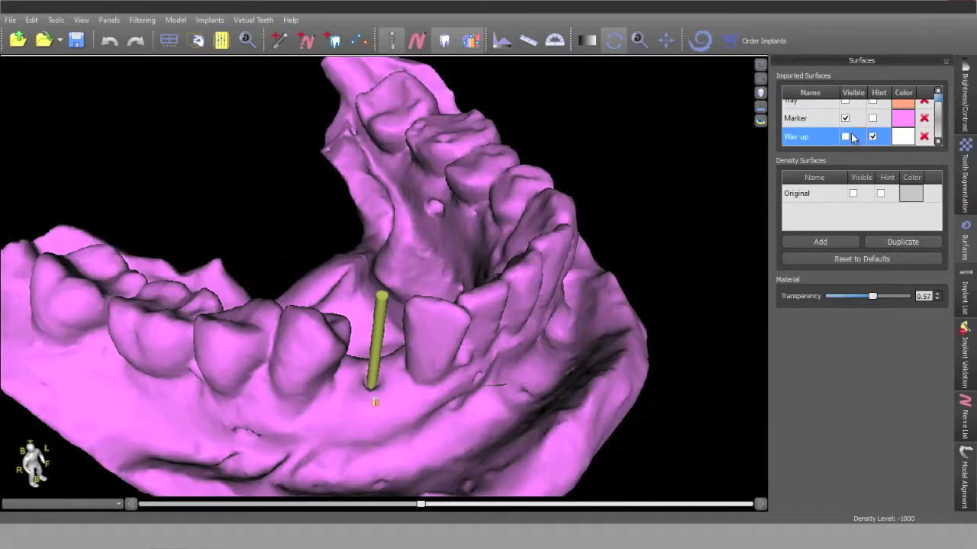
click(845, 138)
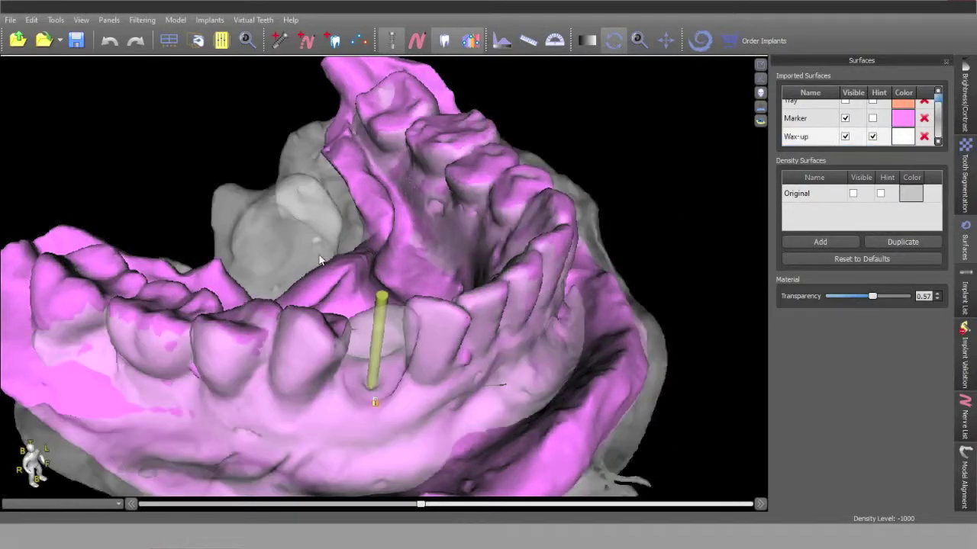
drag(307, 164, 321, 146)
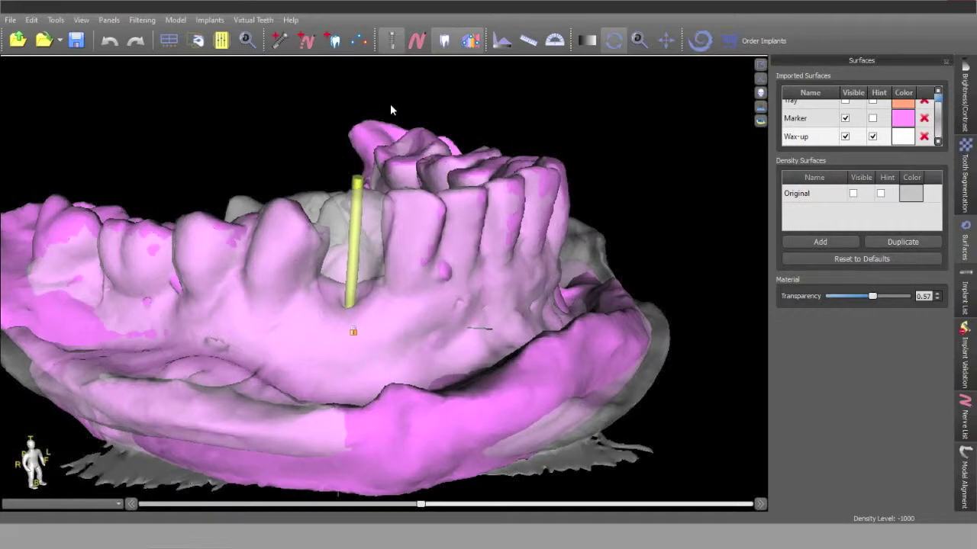
drag(419, 116, 404, 386)
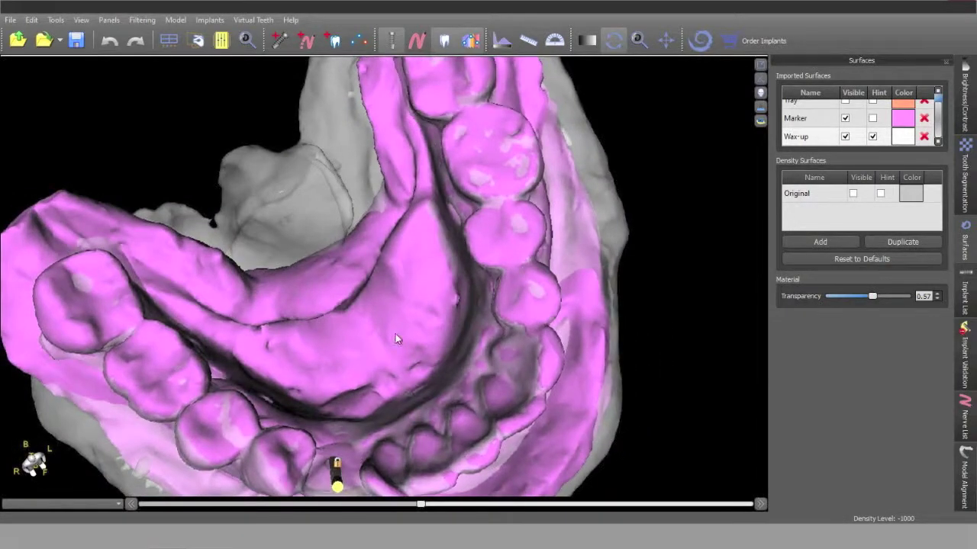
drag(395, 333, 429, 348)
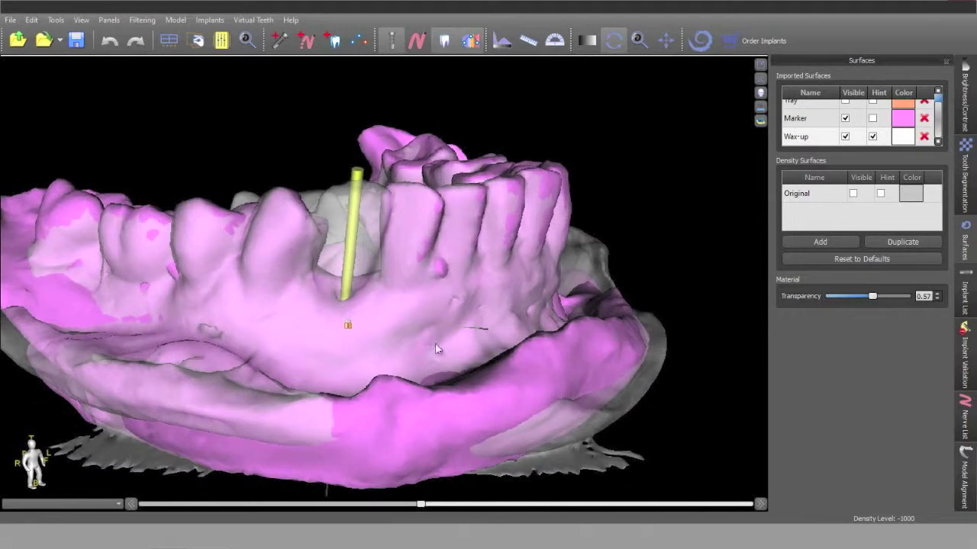